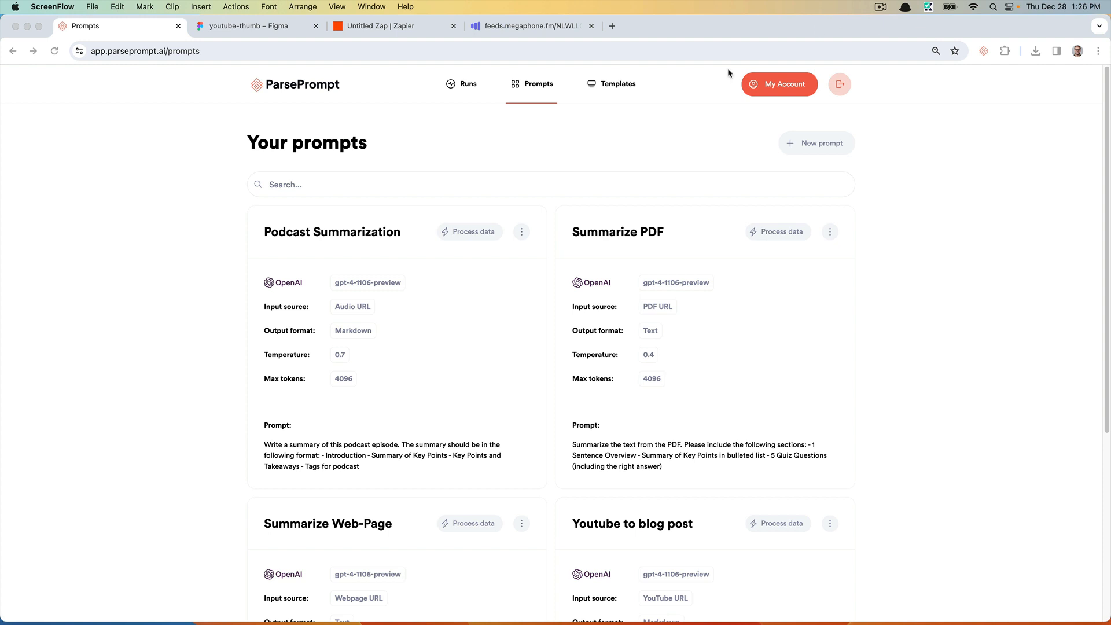
- Open the Podcast Summarization prompt for editing
click(175, 261)
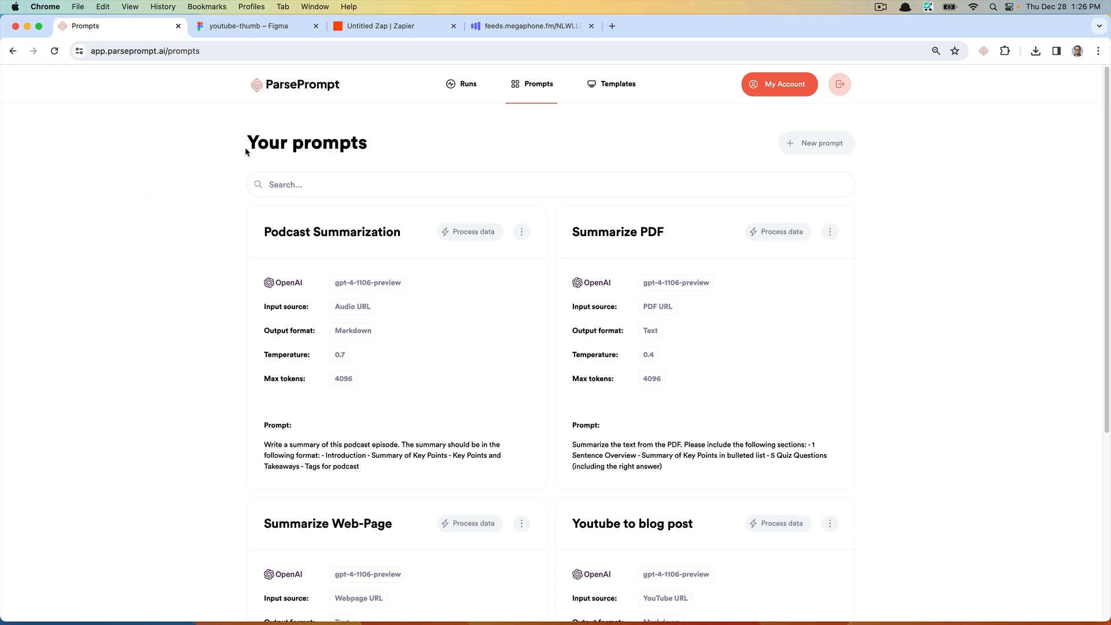
click(521, 231)
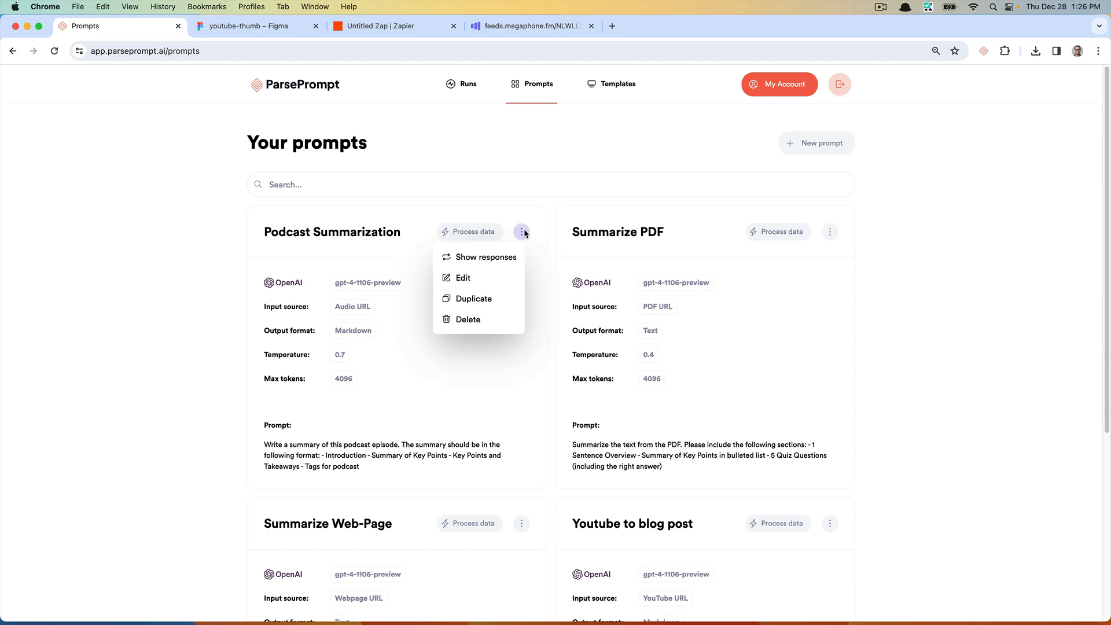
click(473, 282)
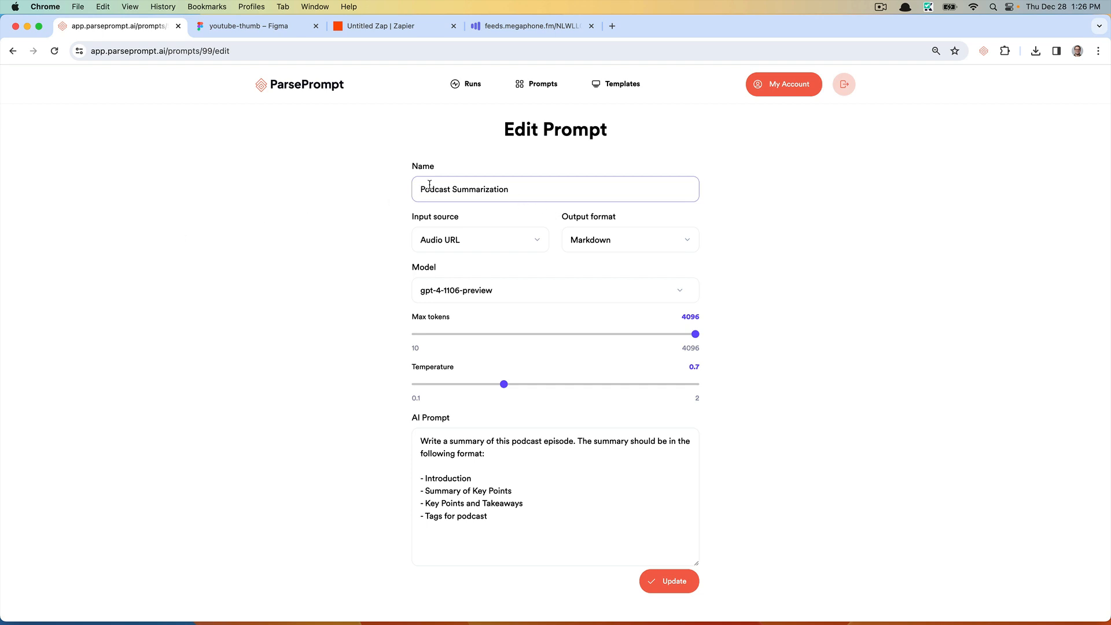
- Review the input source and model options available for the Podcast Summarization prompt, leaving both selections as they are
click(477, 240)
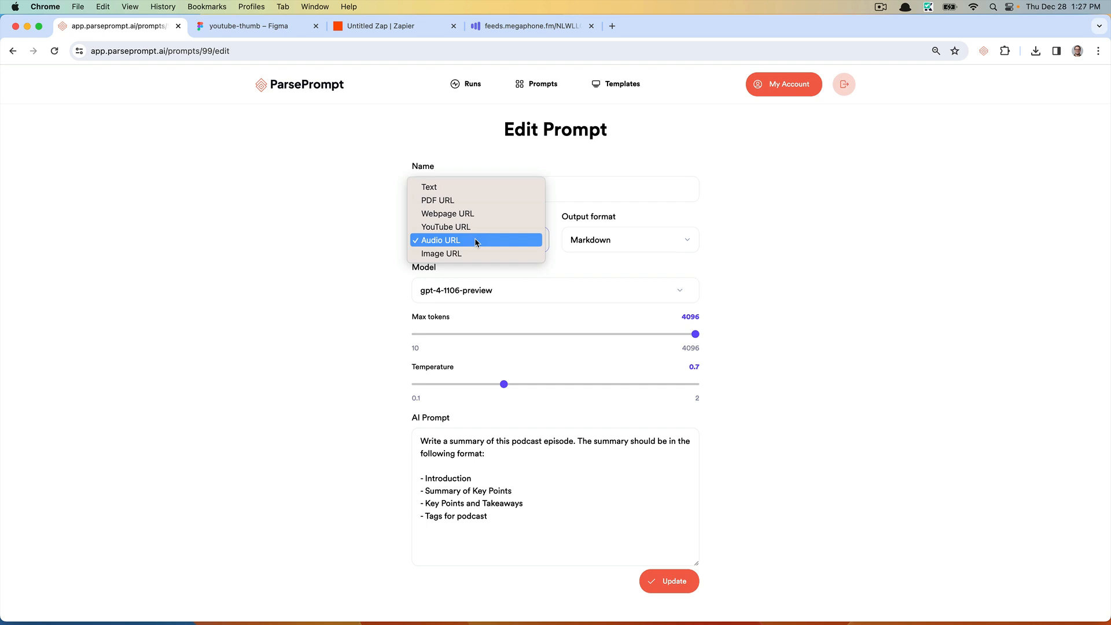
click(326, 214)
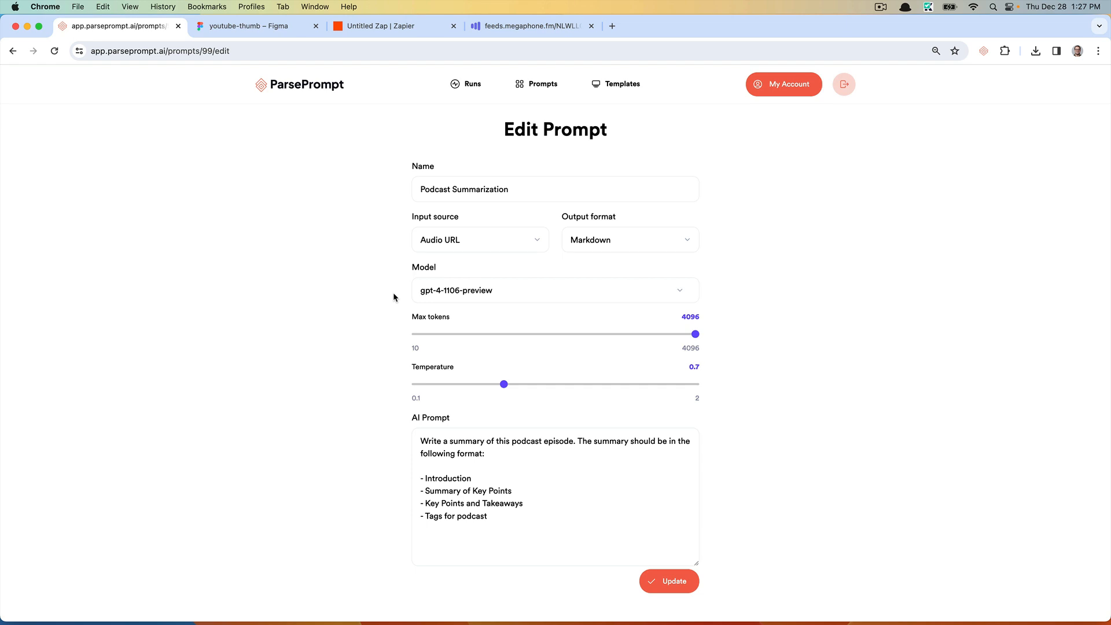
click(440, 297)
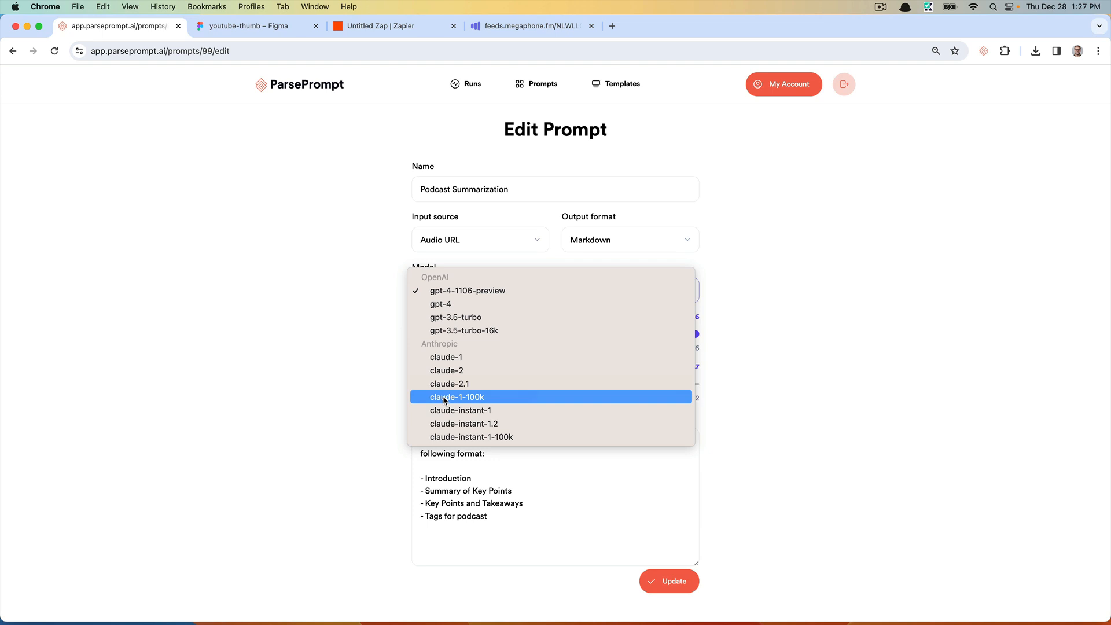
click(300, 328)
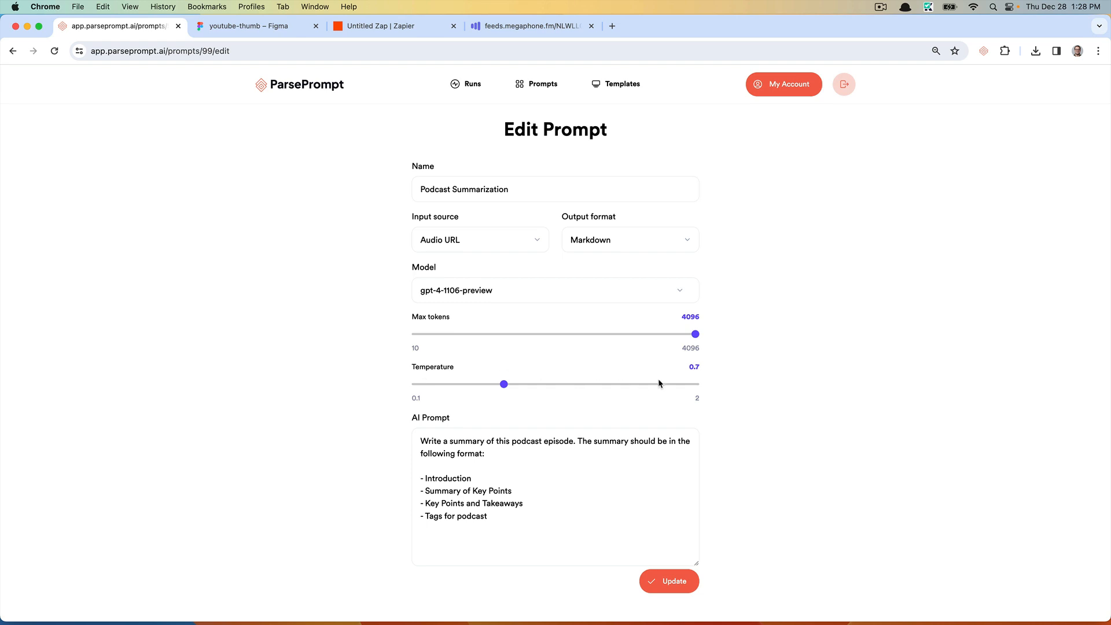
- Set the prompt's temperature to 0.5, read through its AI prompt text and save the update
drag(504, 384, 475, 389)
drag(413, 443, 525, 519)
click(526, 519)
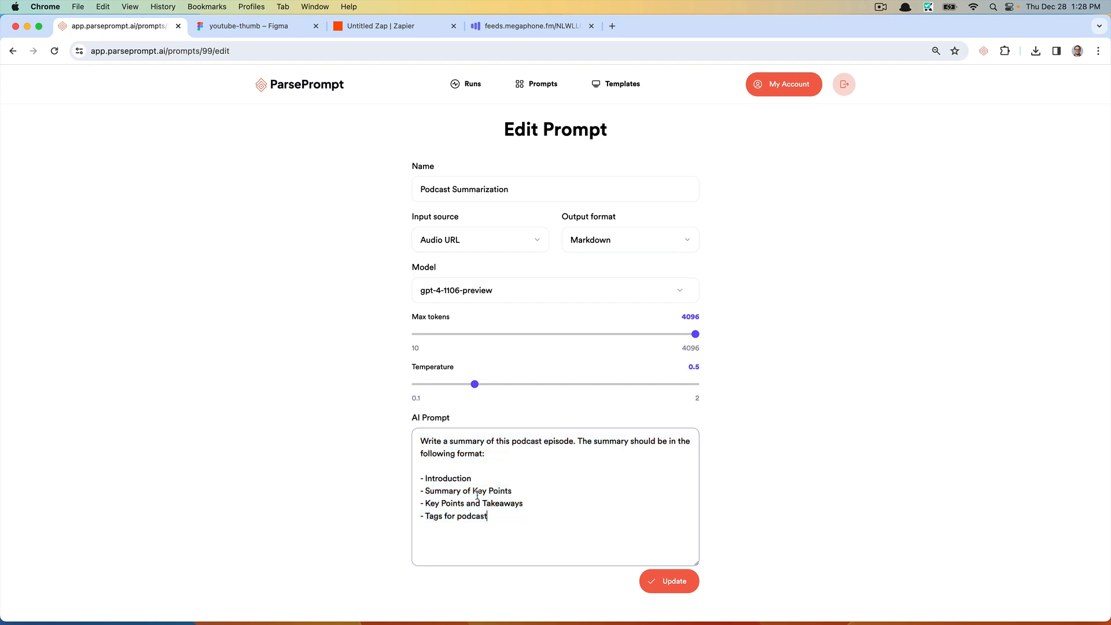
drag(420, 440, 576, 444)
click(576, 443)
click(490, 479)
click(472, 515)
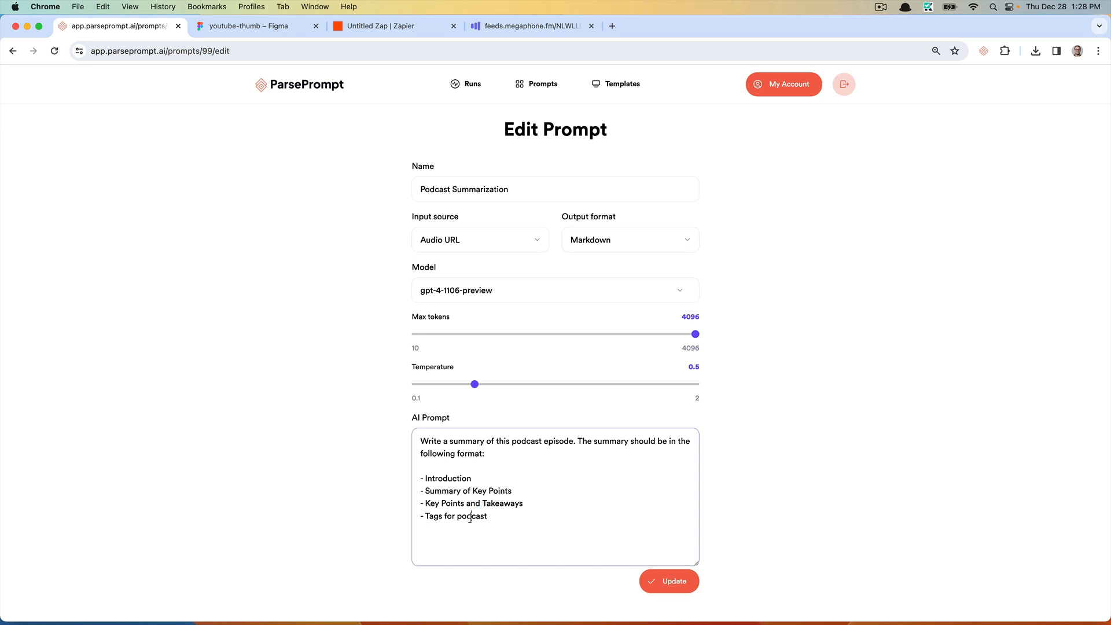
click(671, 583)
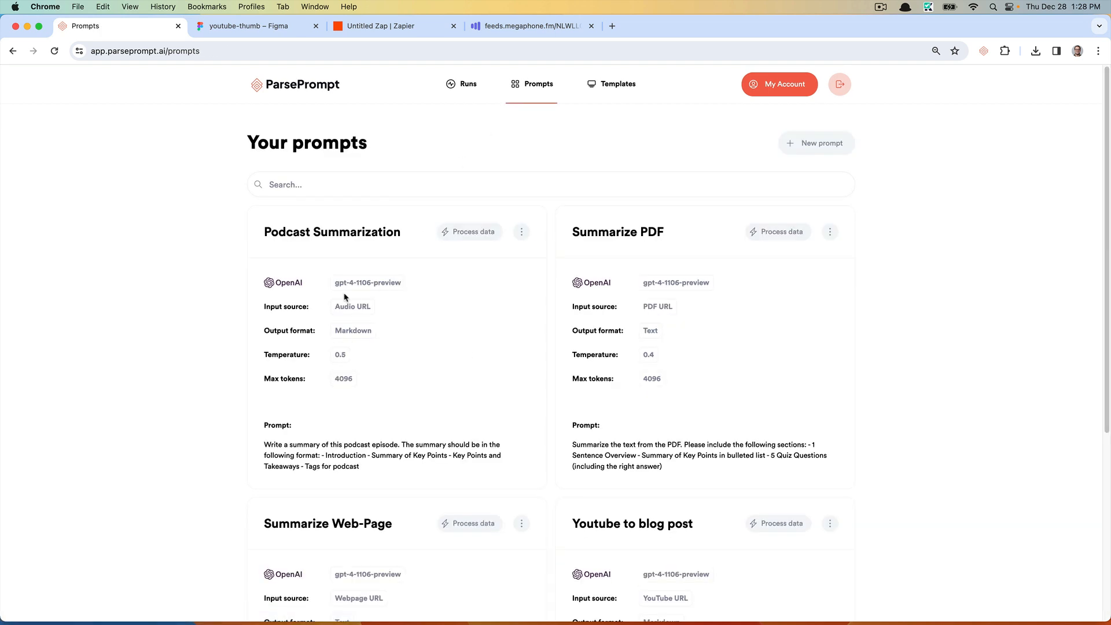
- Search the podcast's RSS feed for ".mp3" and highlight the audio URL of the first episode
click(542, 31)
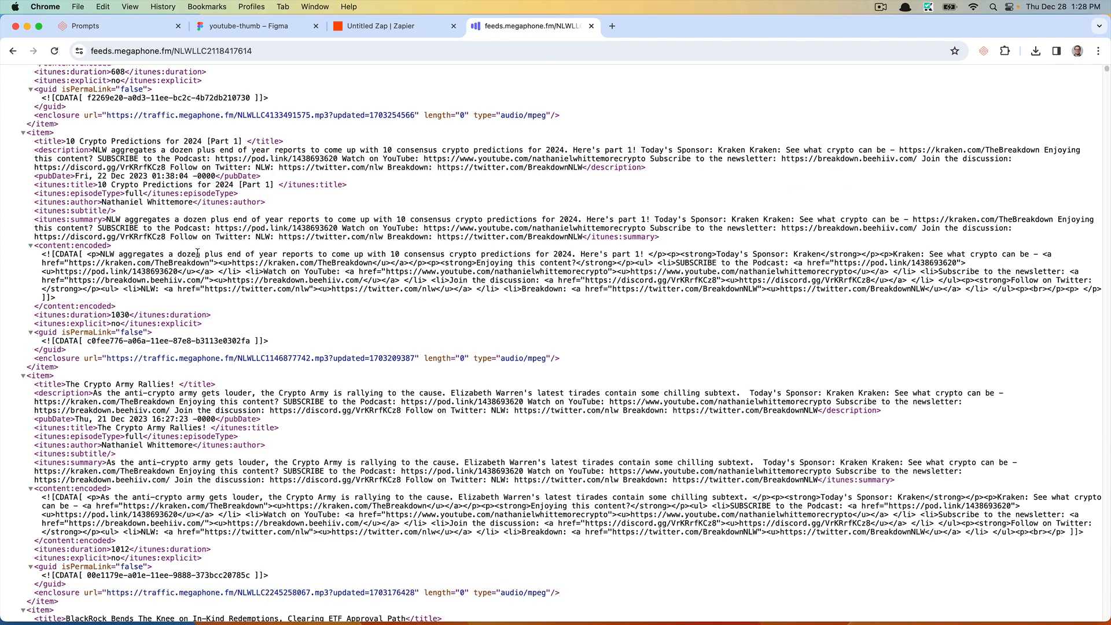
scroll(198, 253, up, 5)
scroll(198, 252, down, 5)
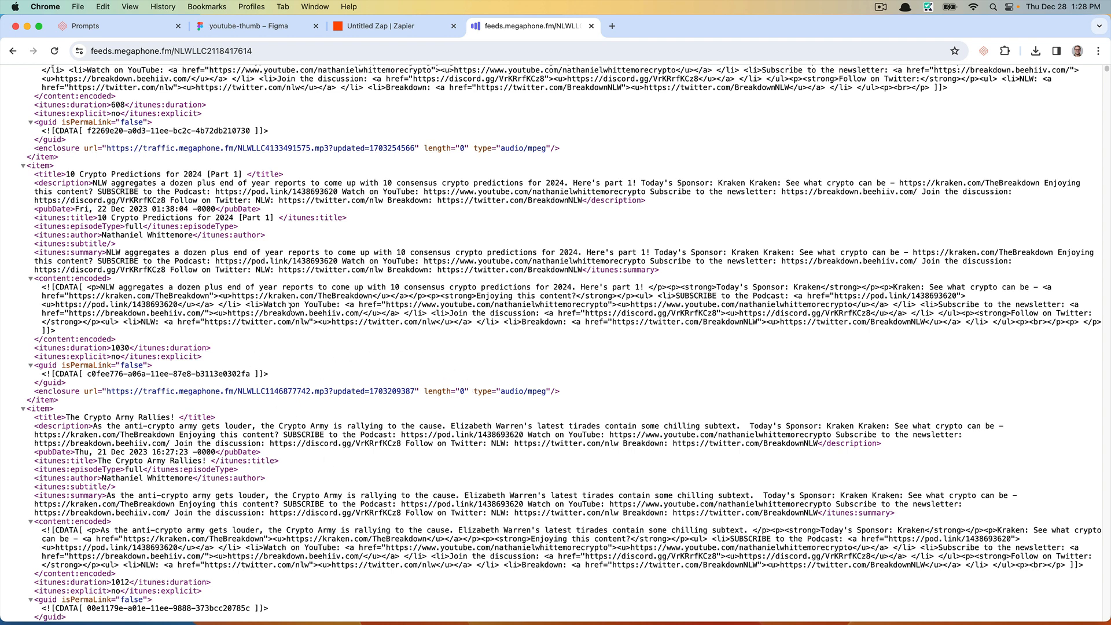
key(cmd+f)
text(.mpg)
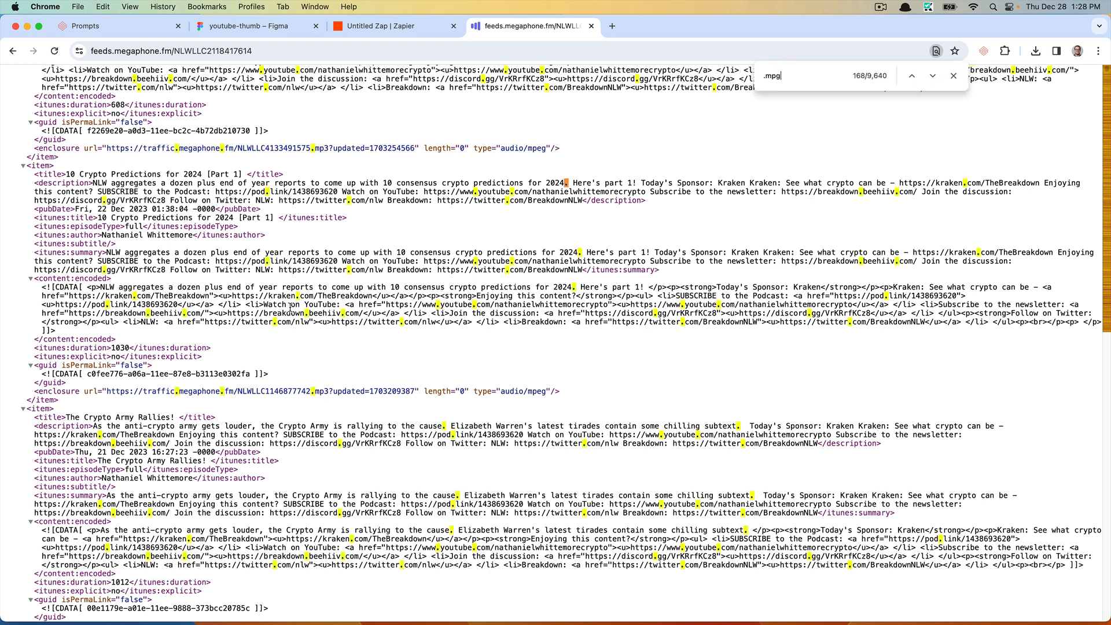
key(BackSpace)
text(3)
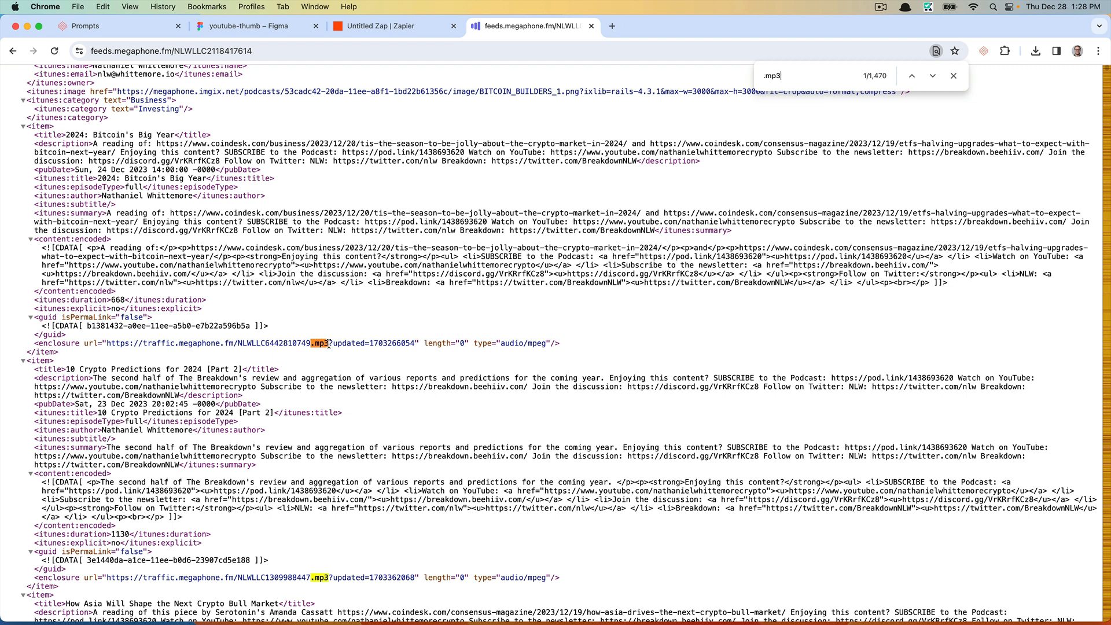
drag(329, 344, 109, 345)
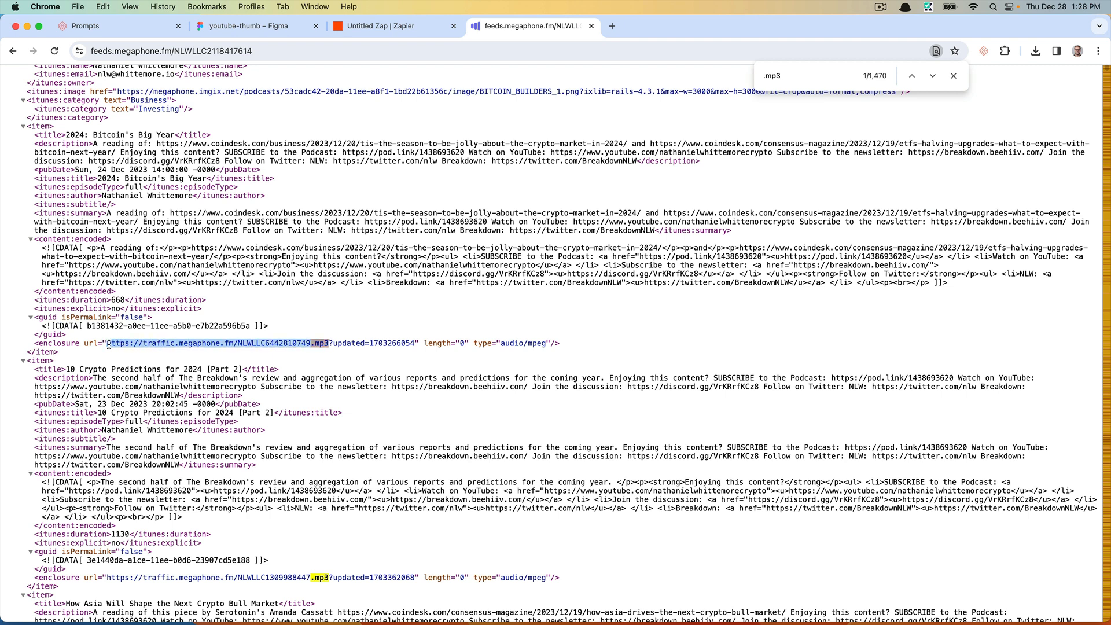
click(182, 218)
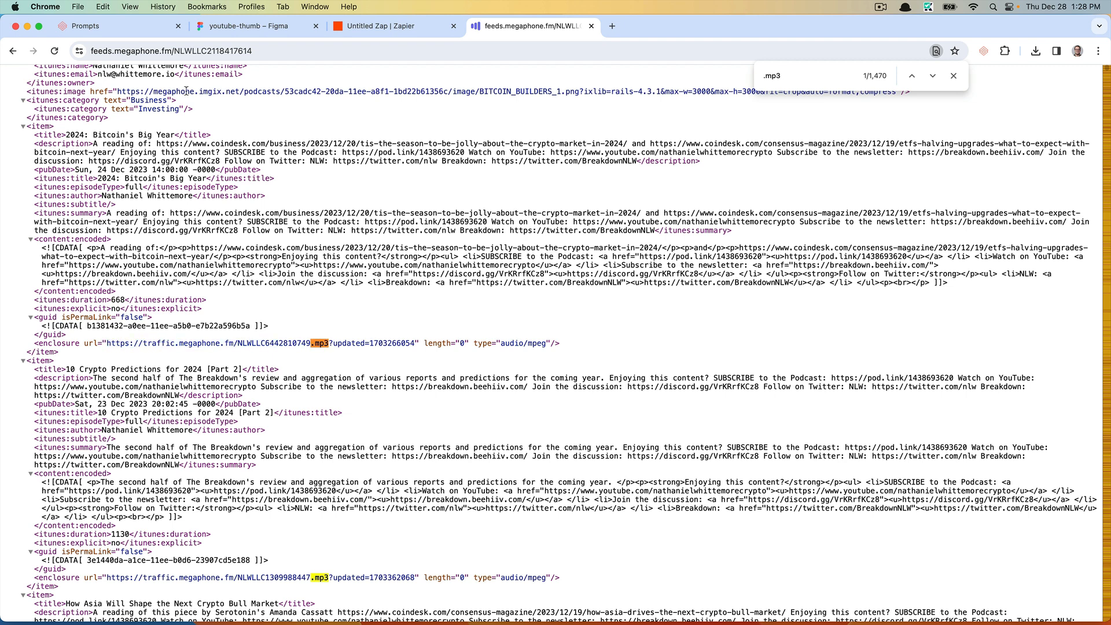
- Open the full response of the breakdown run in ParsePrompt and examine its Introduction
click(139, 27)
click(465, 85)
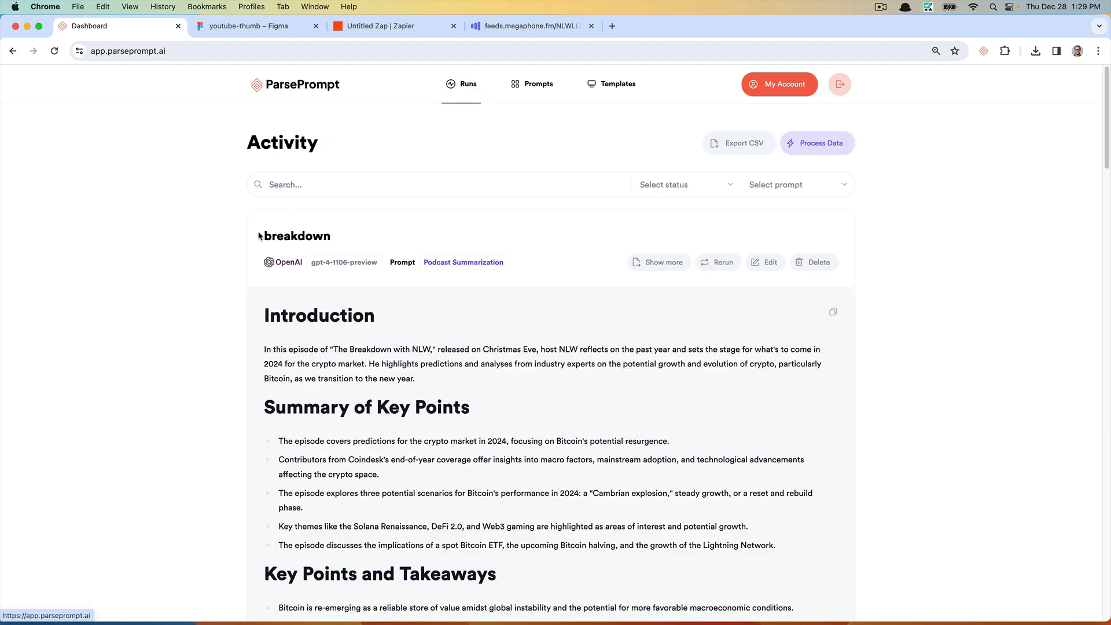
click(659, 262)
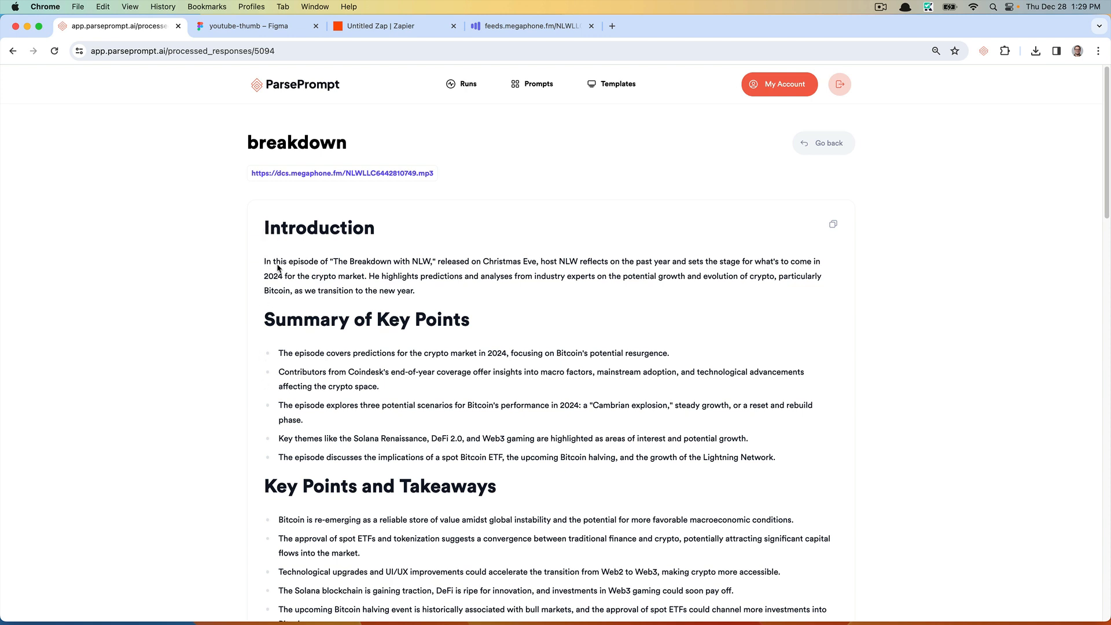
drag(265, 261, 445, 291)
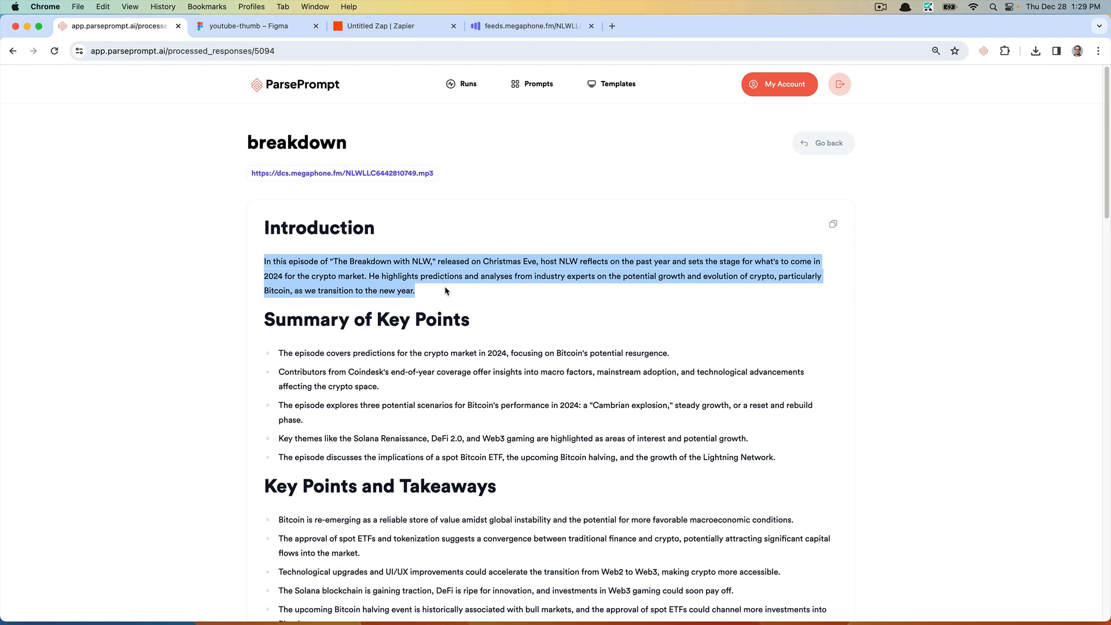
click(439, 293)
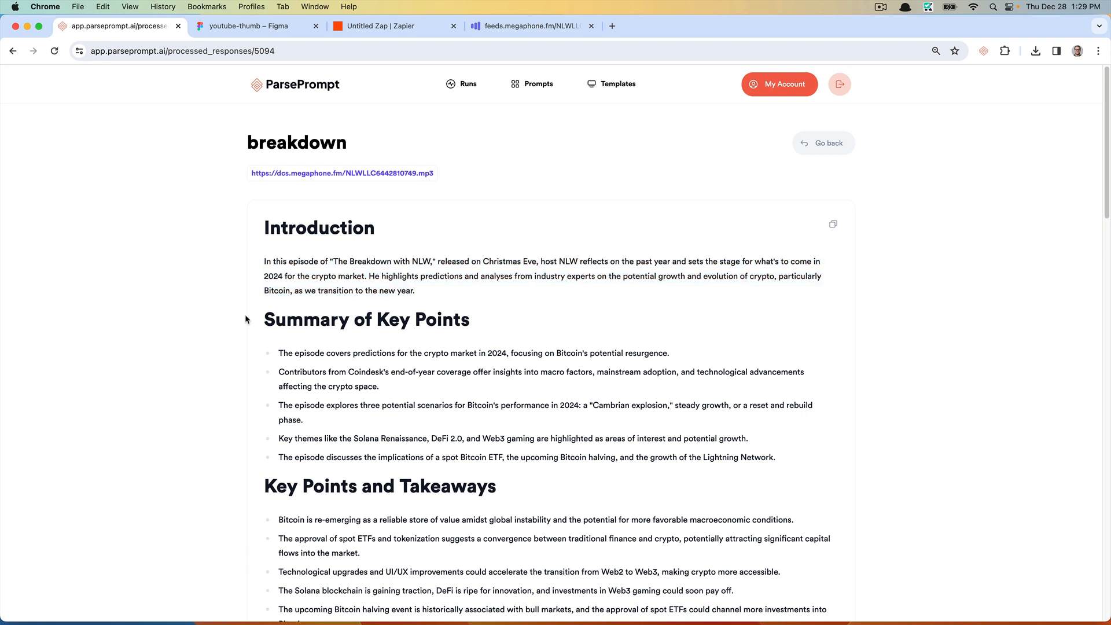
- Examine the Summary of Key Points section of the breakdown response
scroll(245, 316, down, 2)
drag(280, 255, 648, 365)
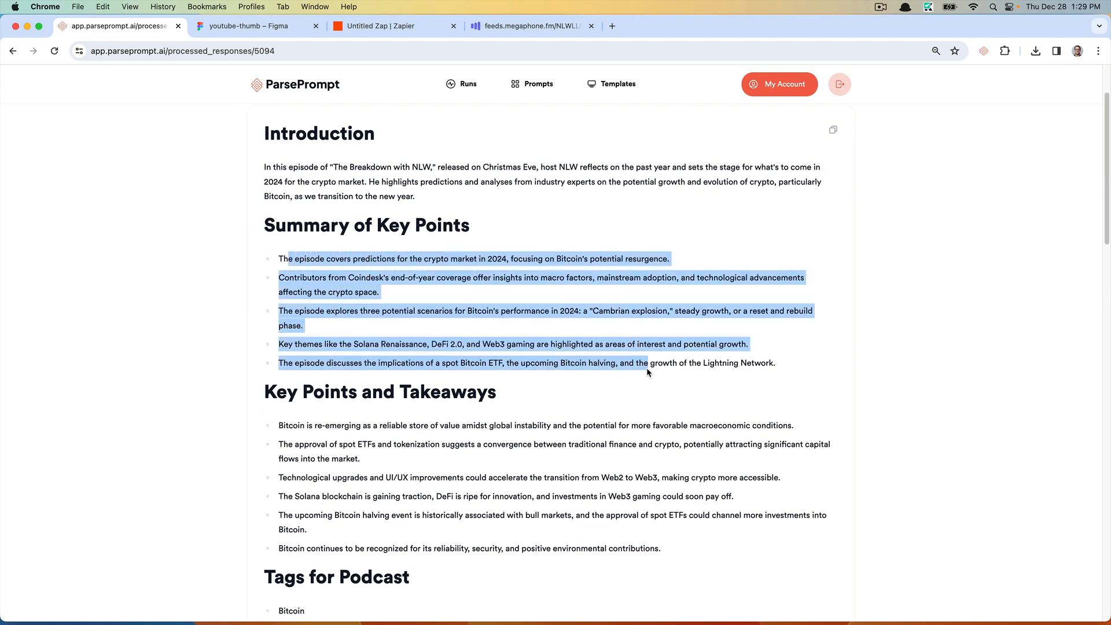
click(283, 252)
drag(265, 226, 498, 227)
click(498, 227)
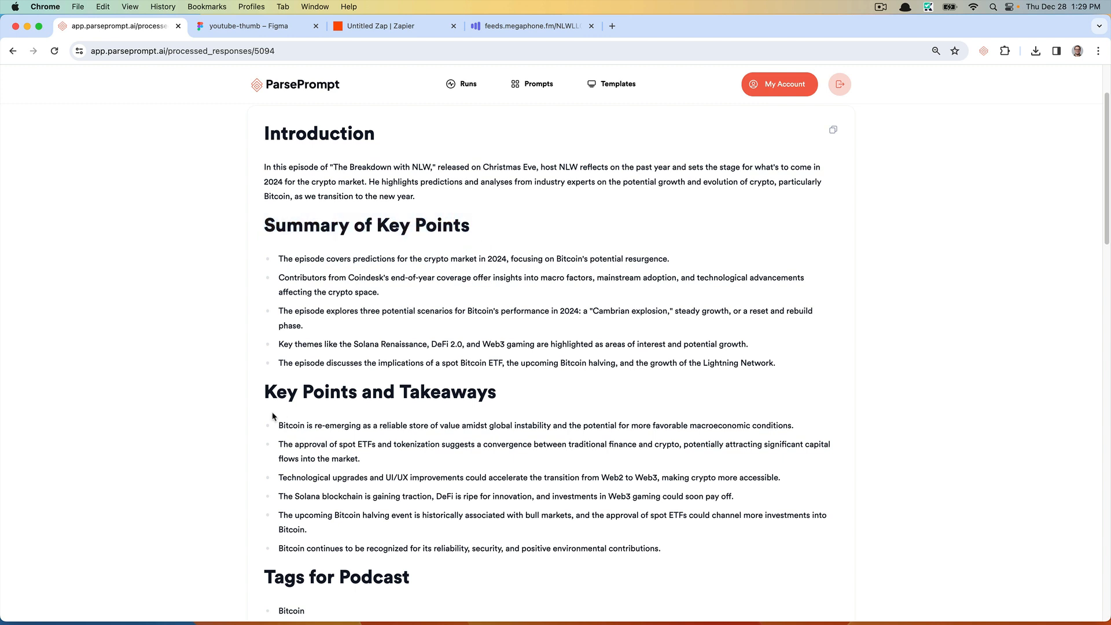
- Examine the Key Points and Takeaways section and the Tags for Podcast list
drag(265, 394, 519, 384)
click(519, 385)
drag(286, 426, 502, 535)
click(502, 535)
scroll(214, 353, down, 3)
drag(265, 379, 443, 376)
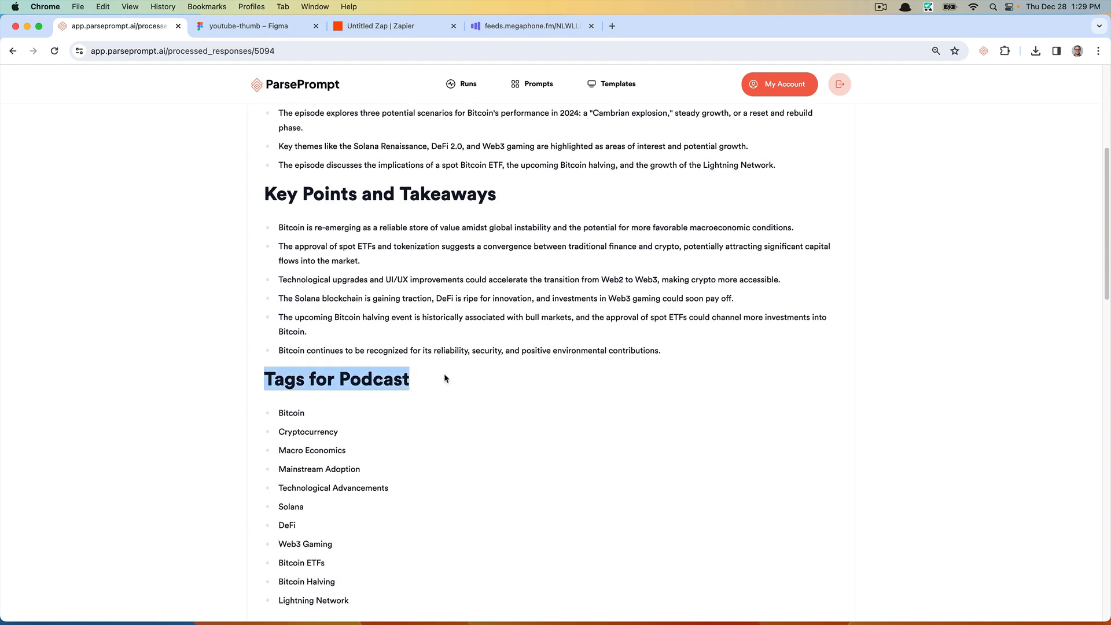
click(440, 378)
scroll(269, 333, down, 1)
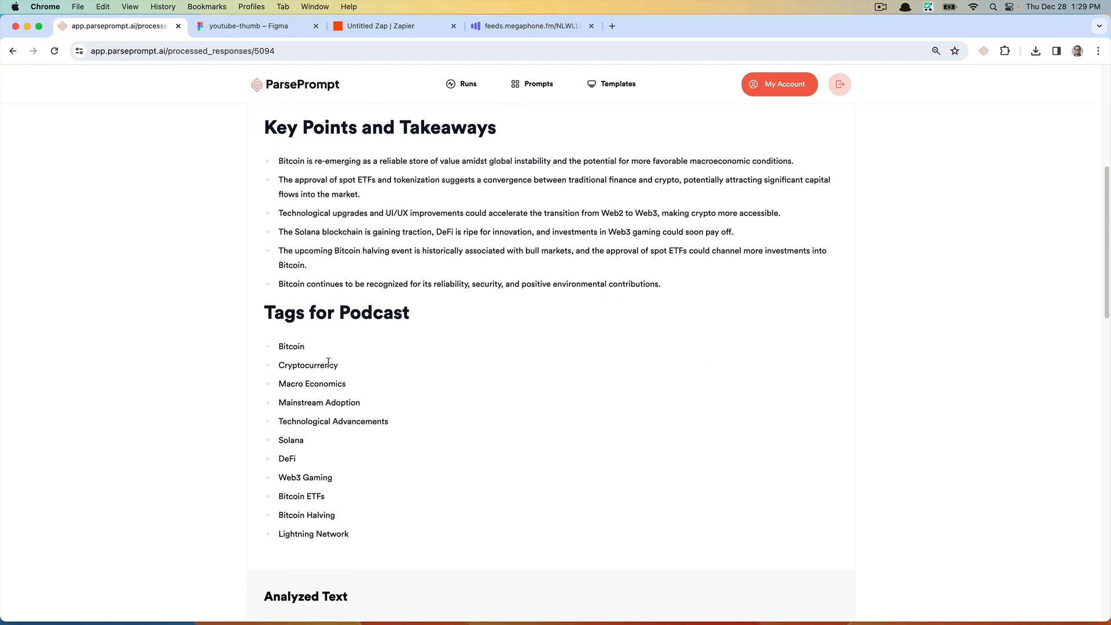
- Examine the episode transcript under Analyzed Text
scroll(325, 364, down, 5)
scroll(328, 362, down, 1)
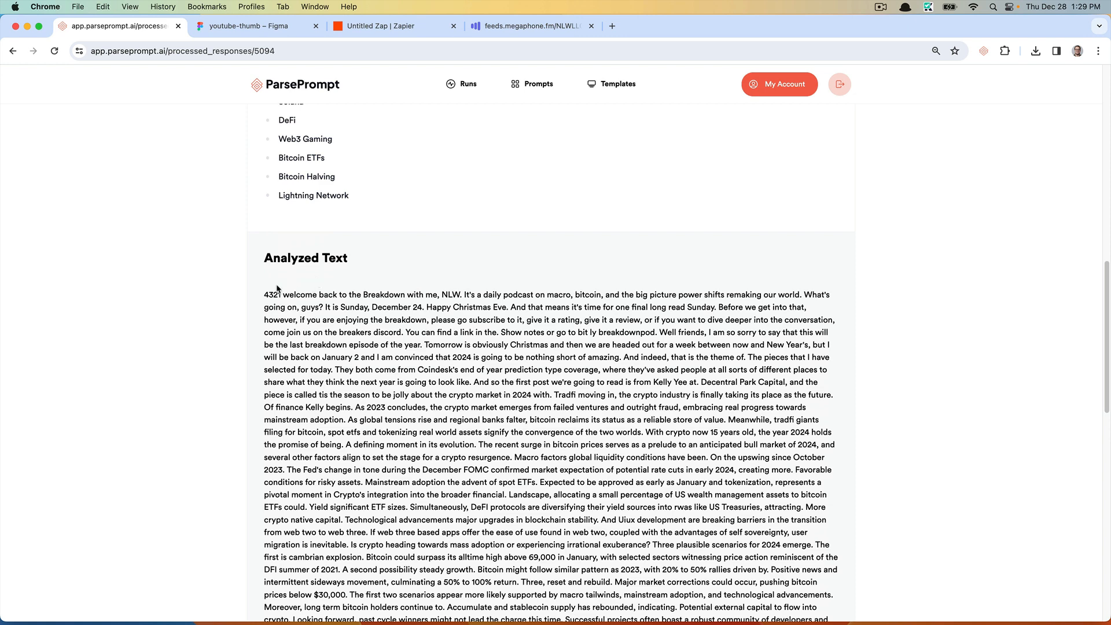
drag(269, 293, 550, 548)
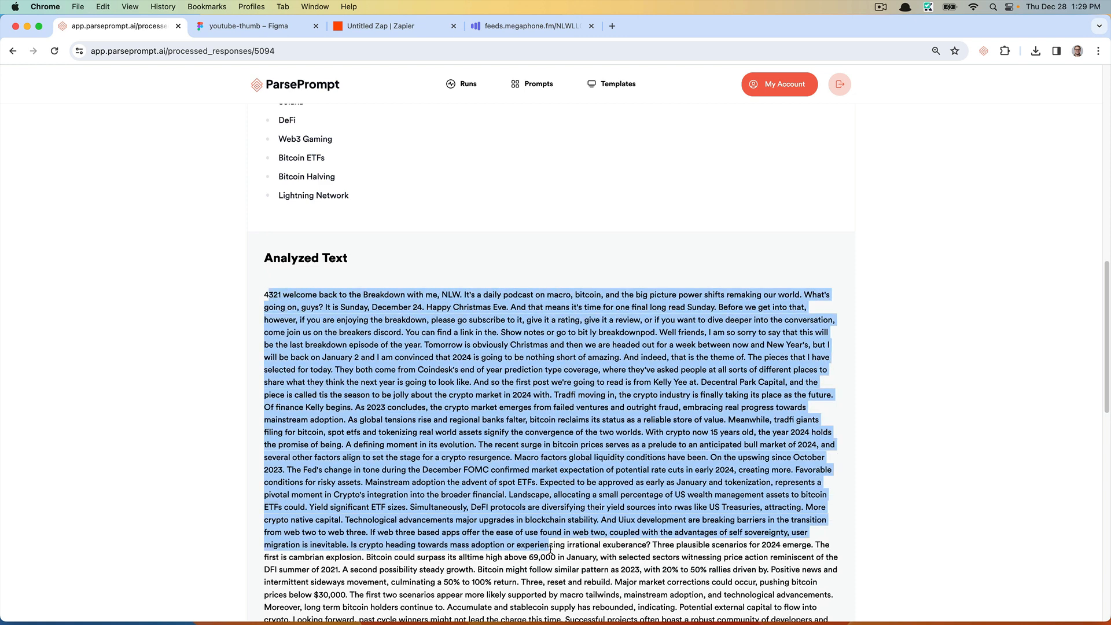
click(550, 548)
drag(423, 332, 454, 387)
click(454, 389)
scroll(447, 315, down, 2)
scroll(448, 315, down, 1)
drag(336, 194, 743, 540)
click(742, 539)
- Go back over the generated summary sections above the transcript and return to the start of the response
scroll(512, 373, up, 10)
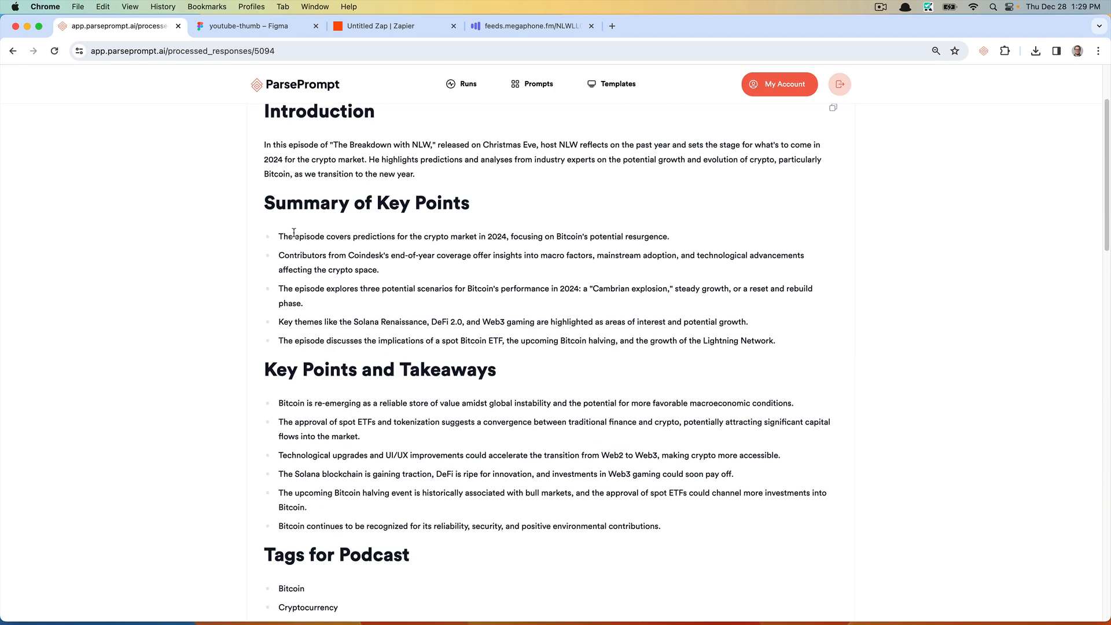
drag(281, 234, 670, 547)
click(669, 544)
scroll(172, 357, down, 5)
scroll(173, 357, up, 7)
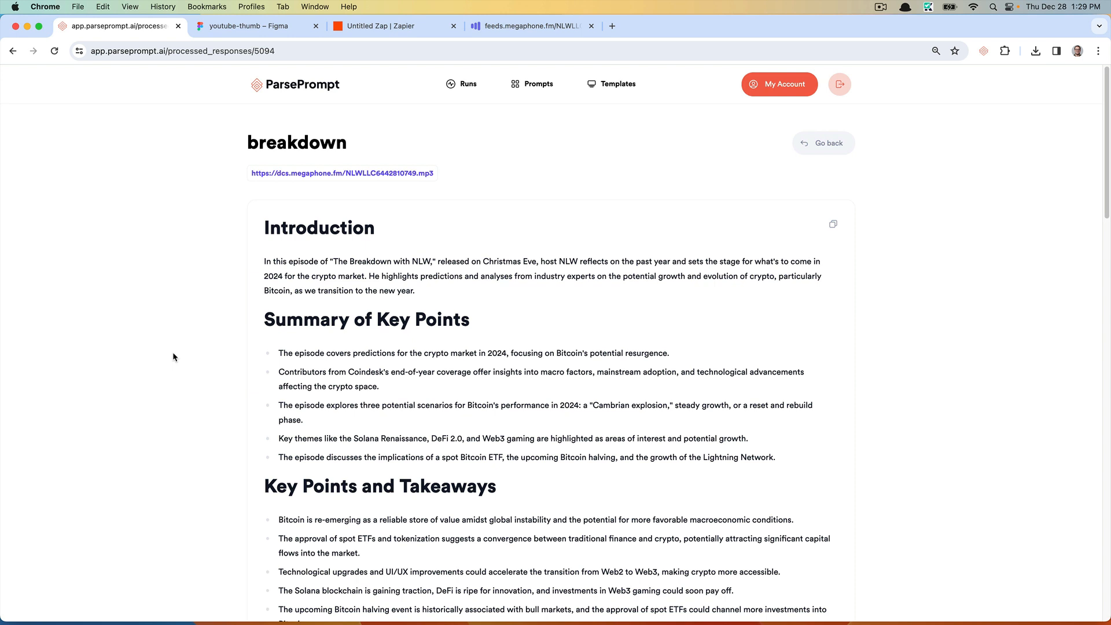
- View the untitled Zap's steps in Zapier, and return to ParsePrompt to highlight the breakdown summary
click(401, 32)
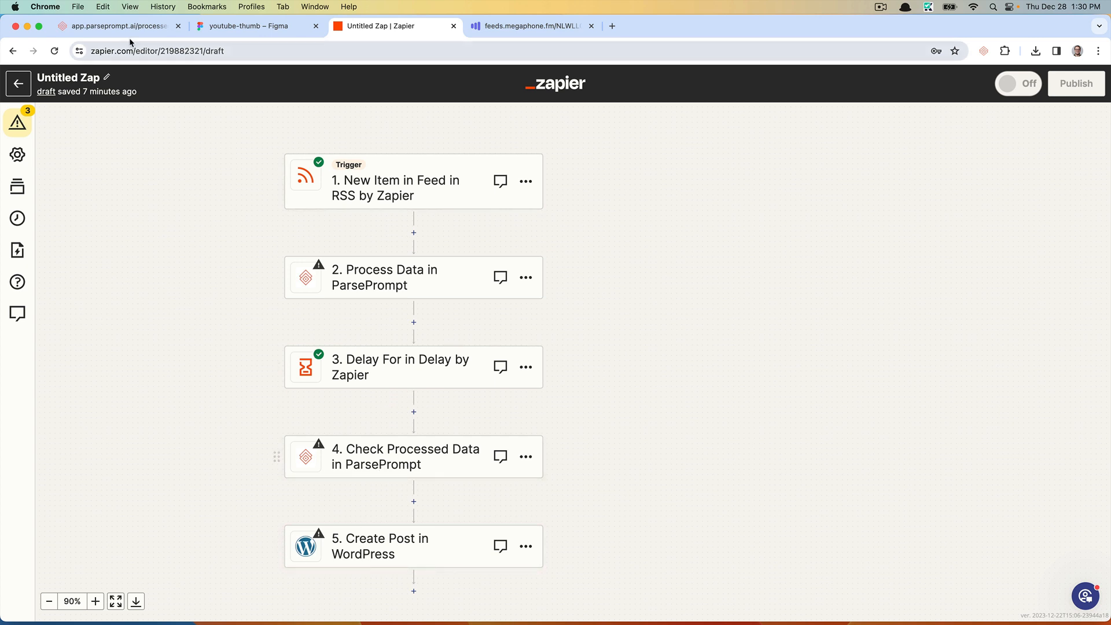
click(119, 25)
drag(240, 216, 707, 529)
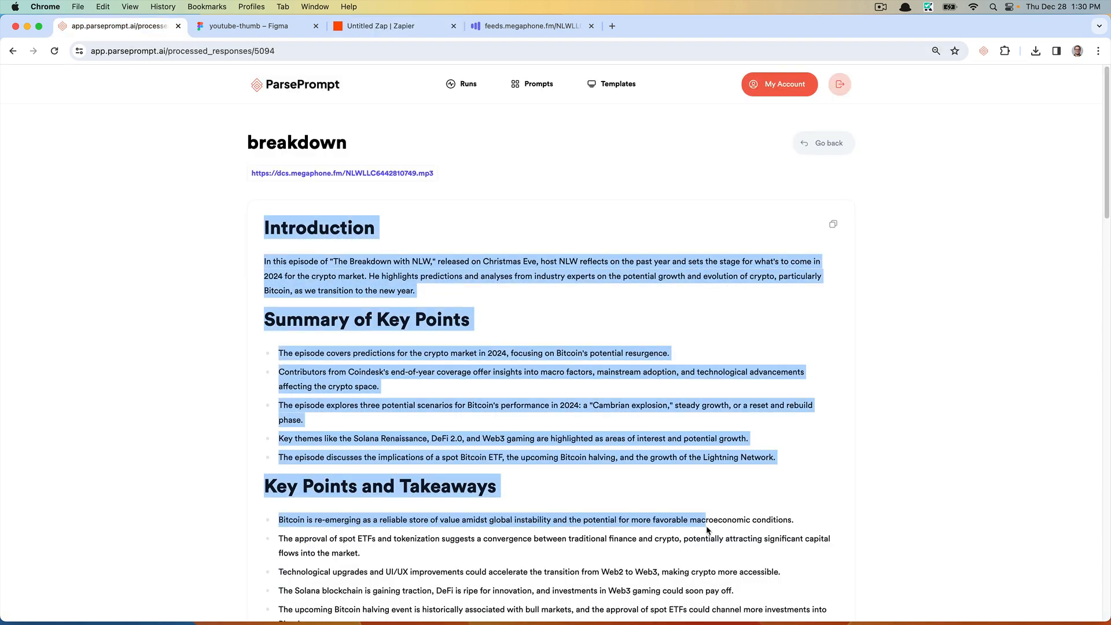
click(706, 526)
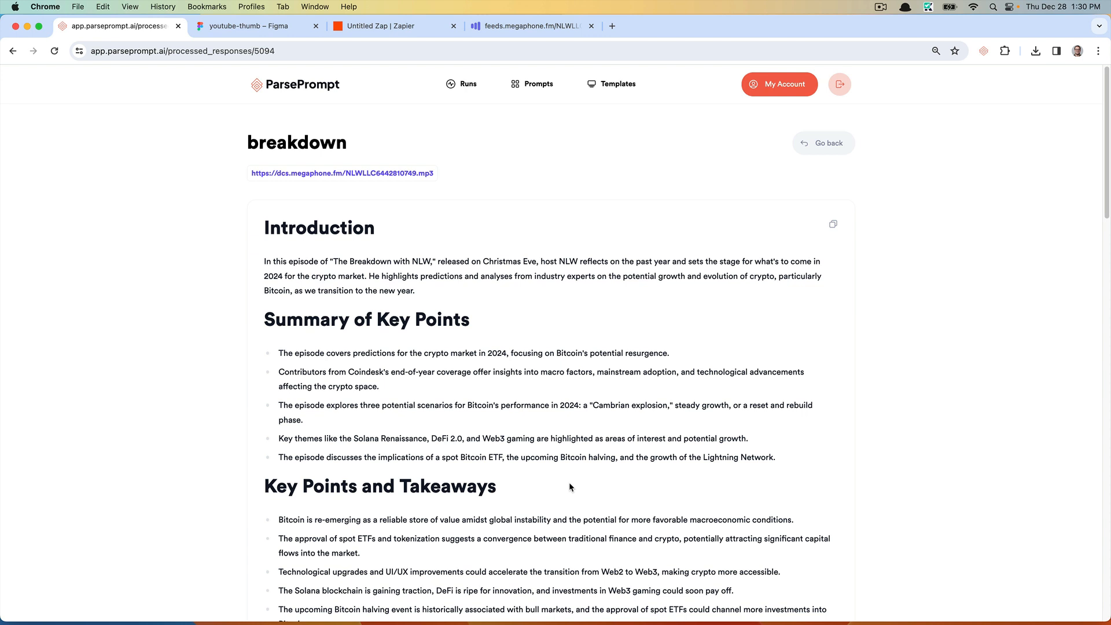
- View the Process data form of the Podcast Summarization prompt, including its audio URL and CSV batch options, and close it
click(534, 86)
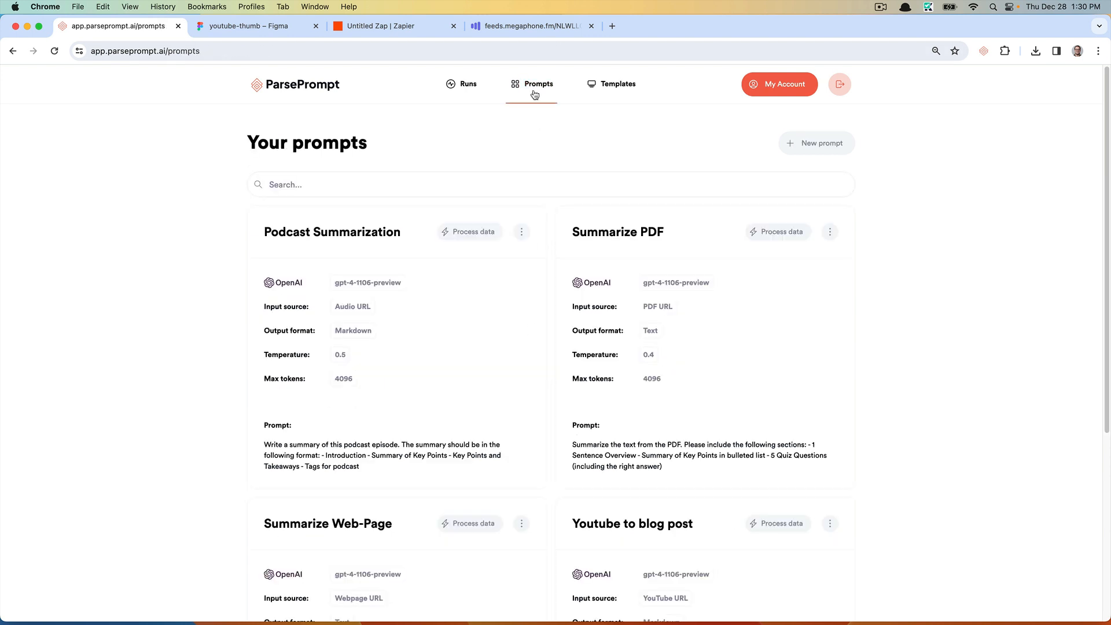
click(467, 233)
click(420, 275)
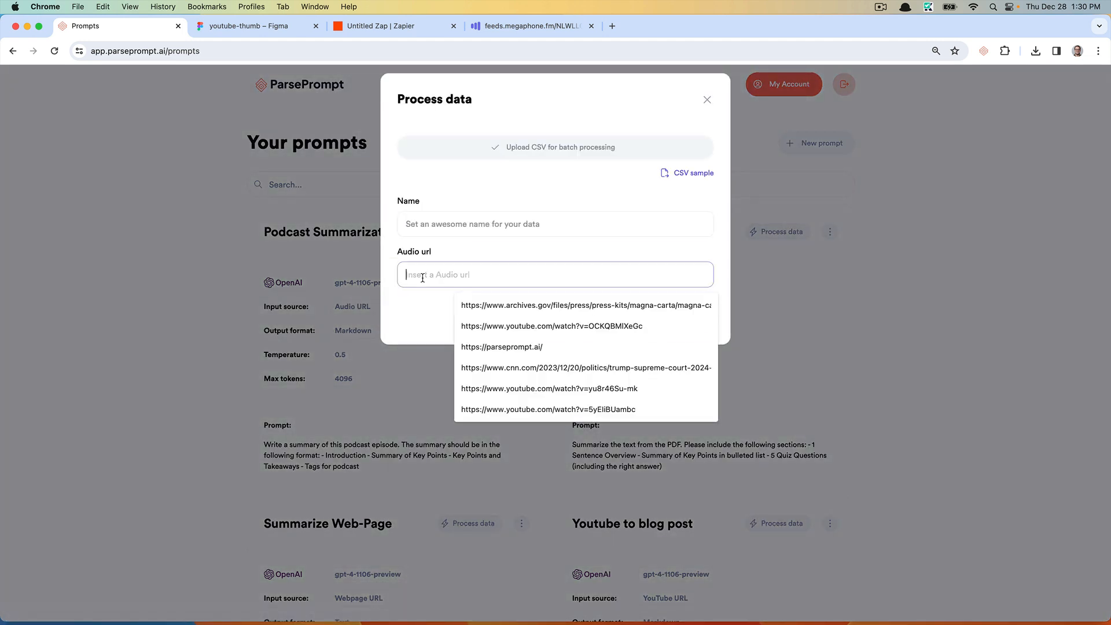
click(431, 168)
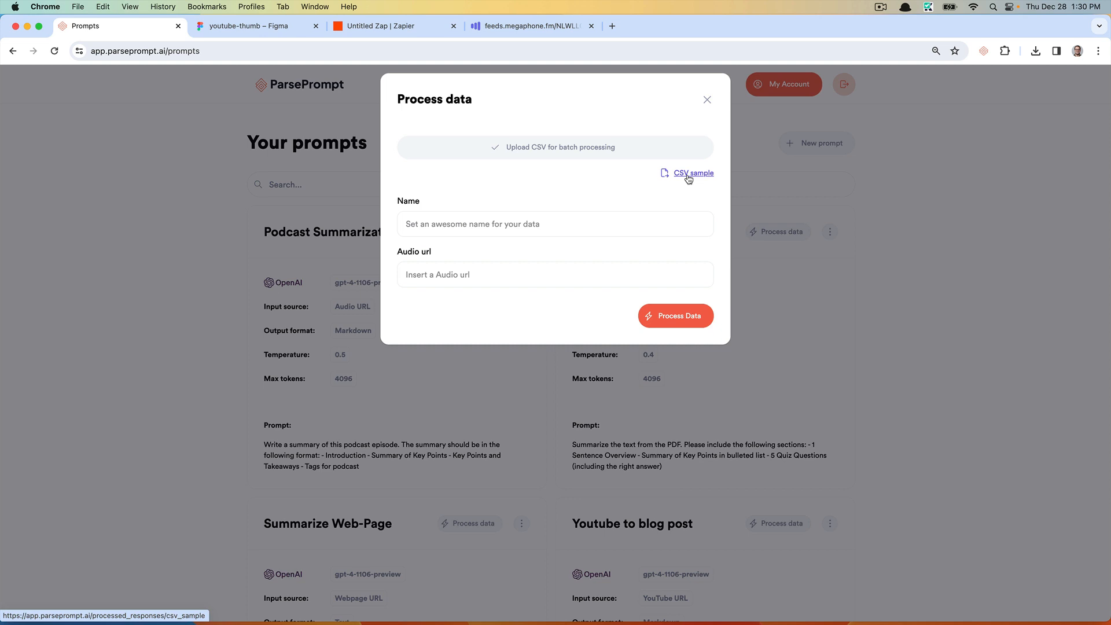
click(707, 100)
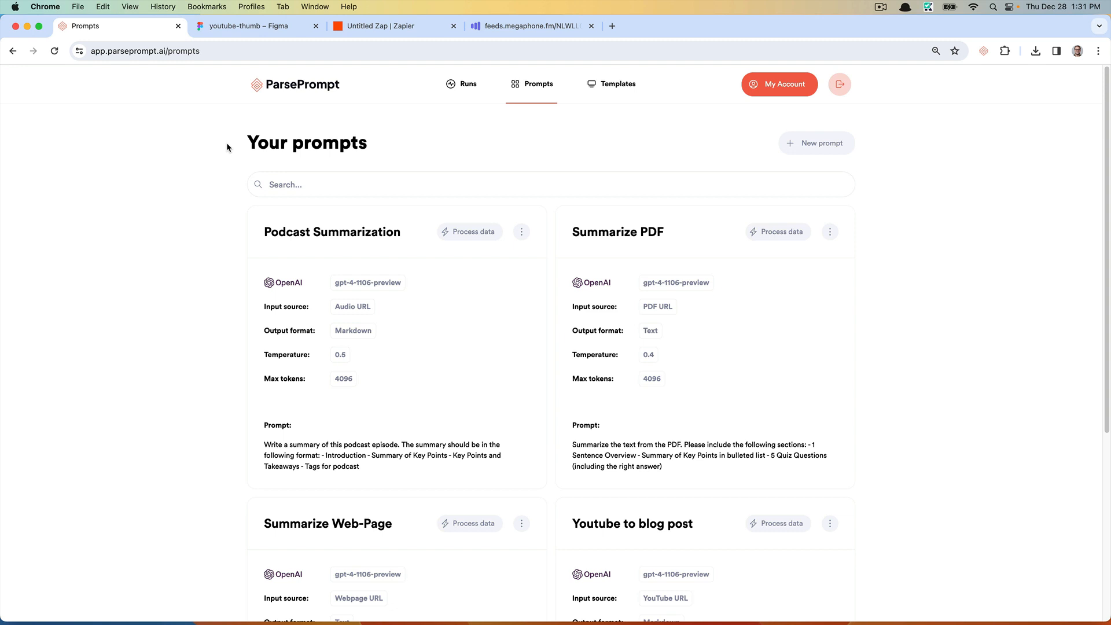